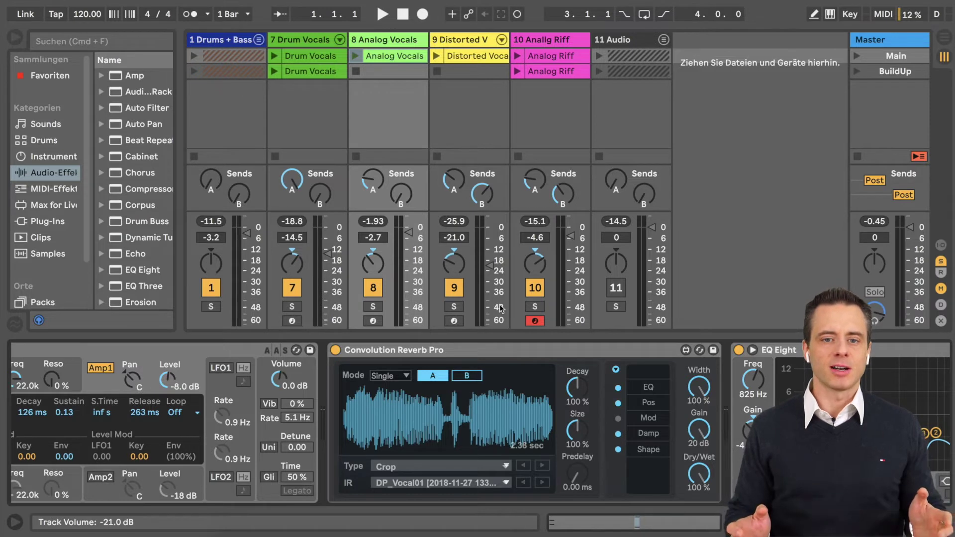
# Step: Set the Analog Vocals reverb's impulse response type to 01 Real Places and compare the playing Analog Vocals clip with the reverb bypassed and enabled
pyautogui.click(408, 463)
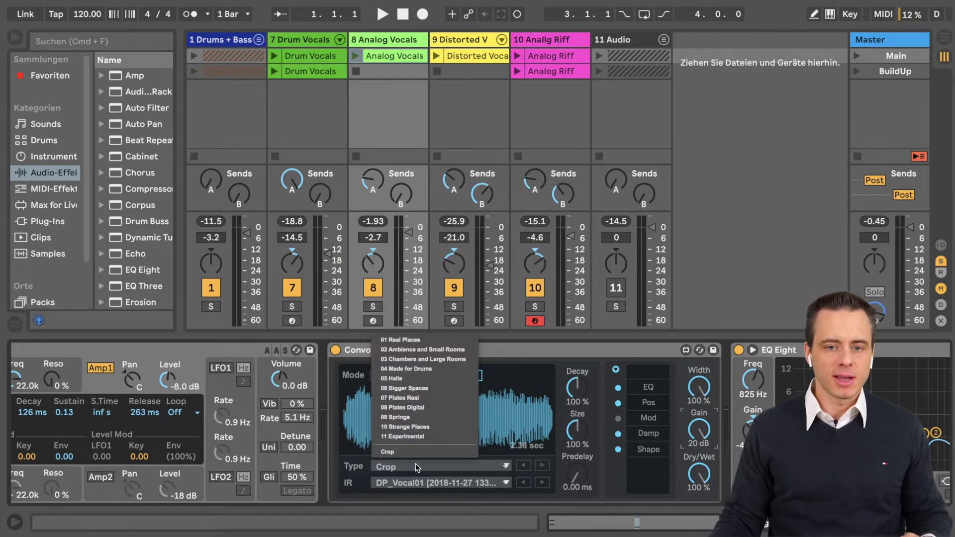
pyautogui.click(407, 341)
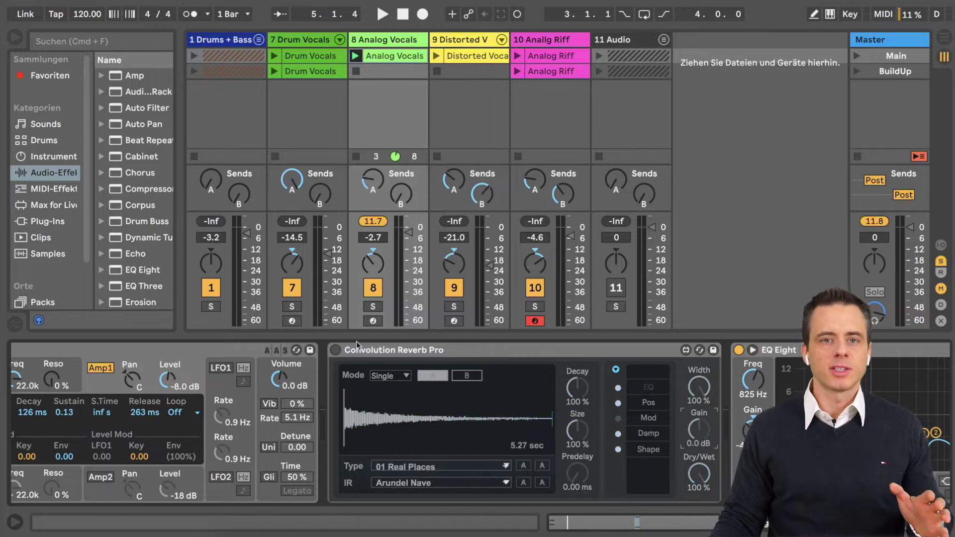
pyautogui.click(356, 55)
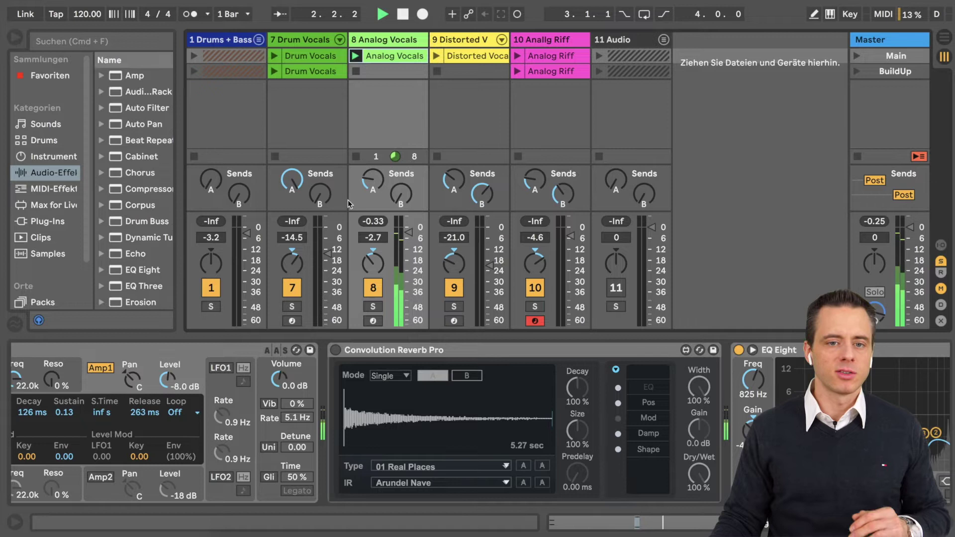
pyautogui.click(336, 350)
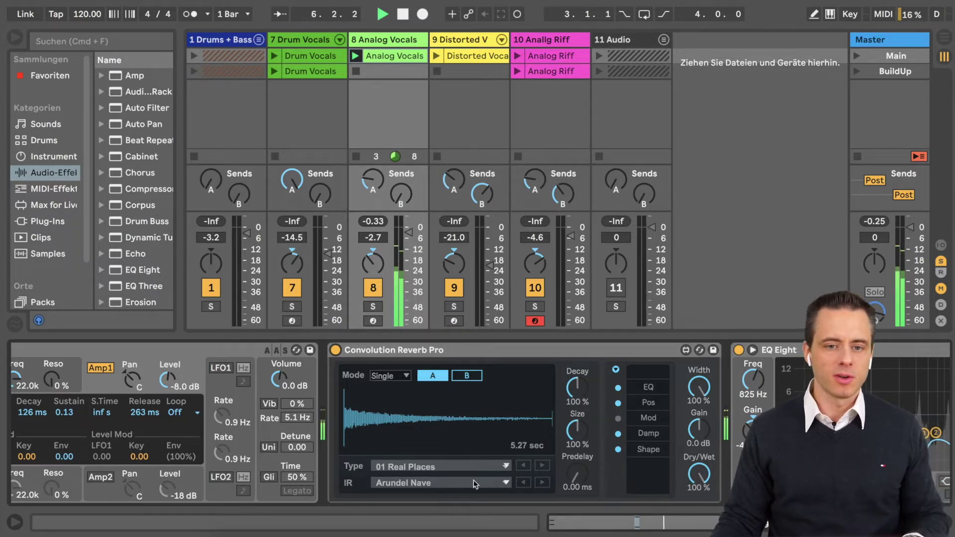
# Step: Try the impulse responses German Theater LR and Terrys Warehouse 2 LR in Convolution Reverb Pro while the Analog Vocals clip plays
pyautogui.click(426, 484)
pyautogui.scroll(-10, 426, 485)
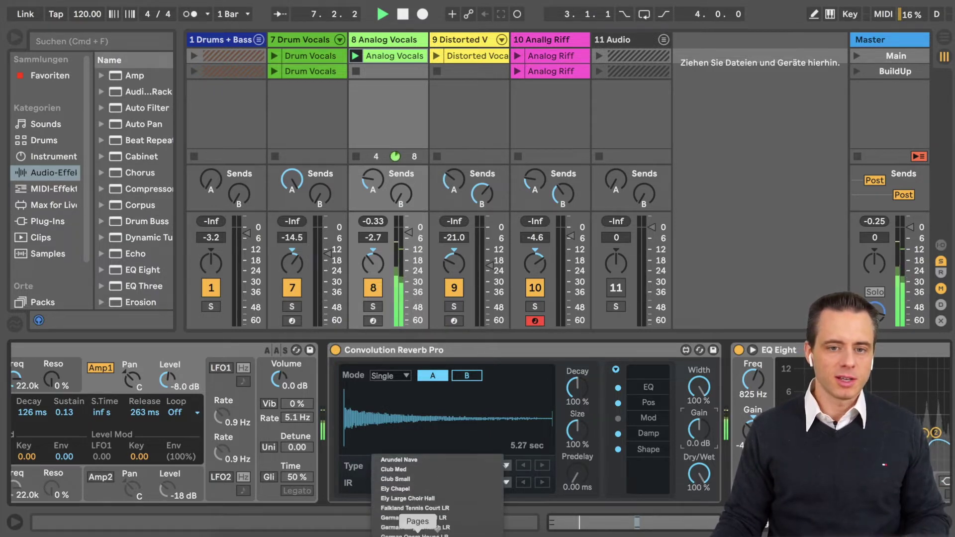
pyautogui.scroll(-5, 422, 438)
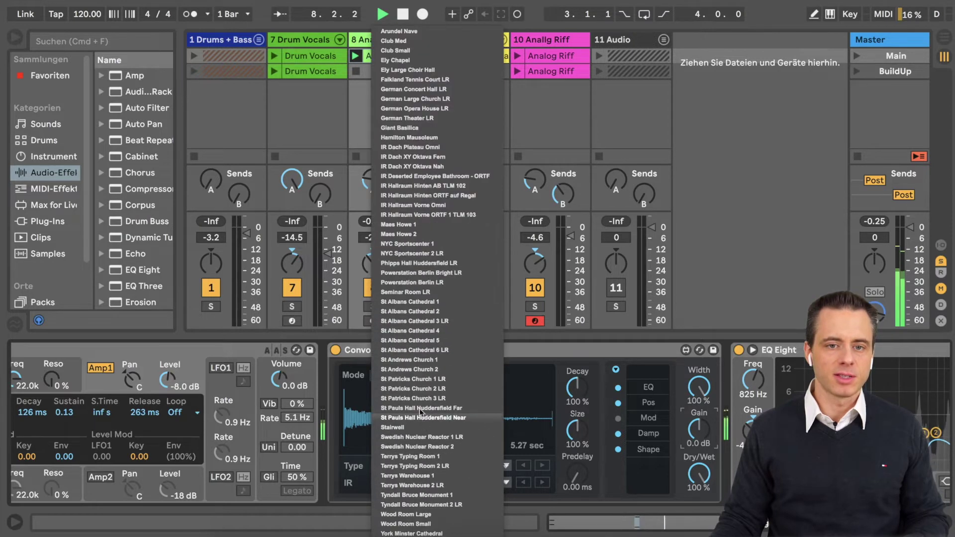
pyautogui.click(407, 118)
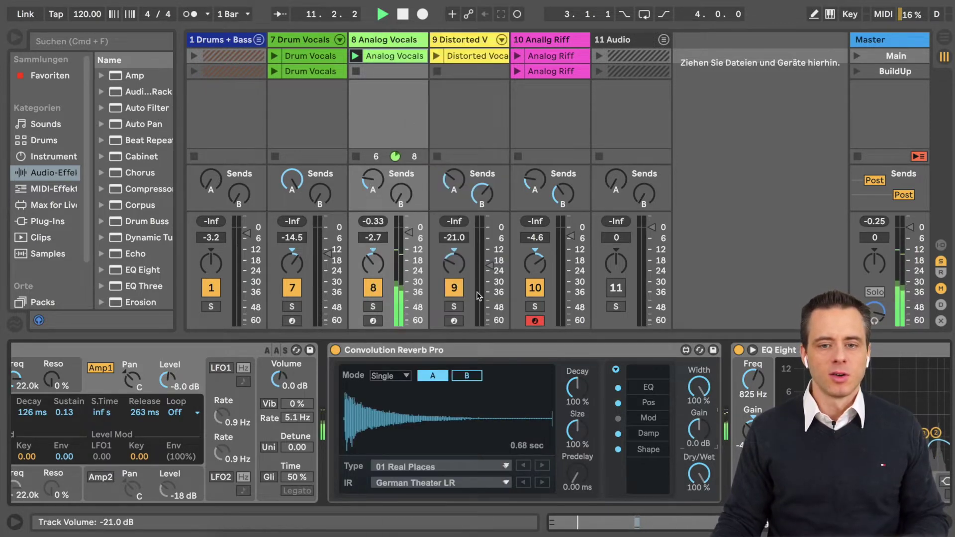
pyautogui.click(483, 484)
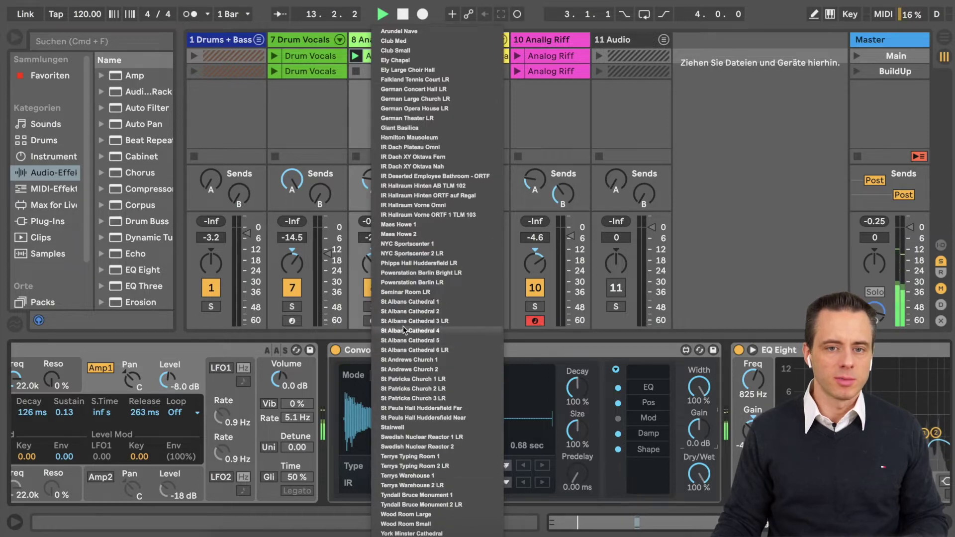
pyautogui.click(406, 339)
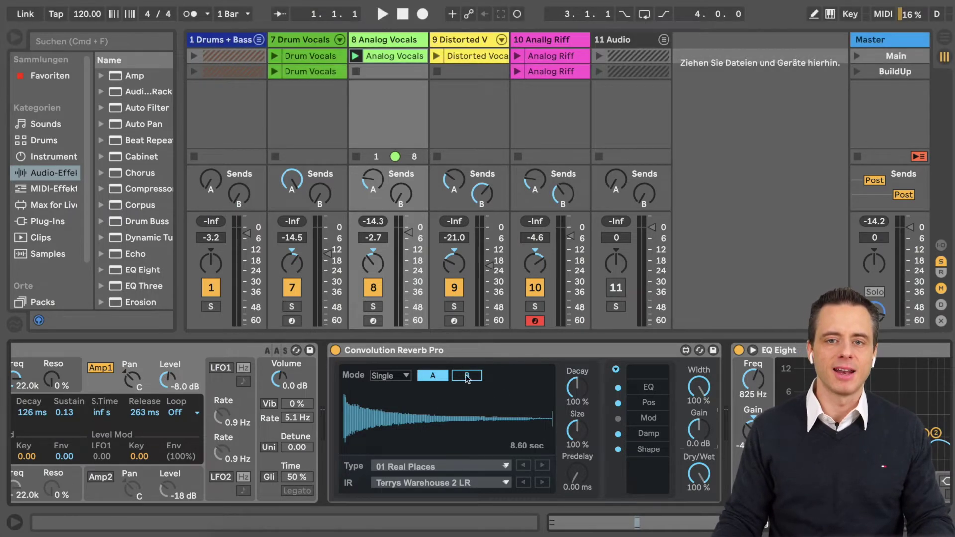
# Step: Unfold the 11 Audio group, activate tracks 11 and 12, and audition the DP_Vocal01 clip with 12 Vocals soloed
pyautogui.click(664, 40)
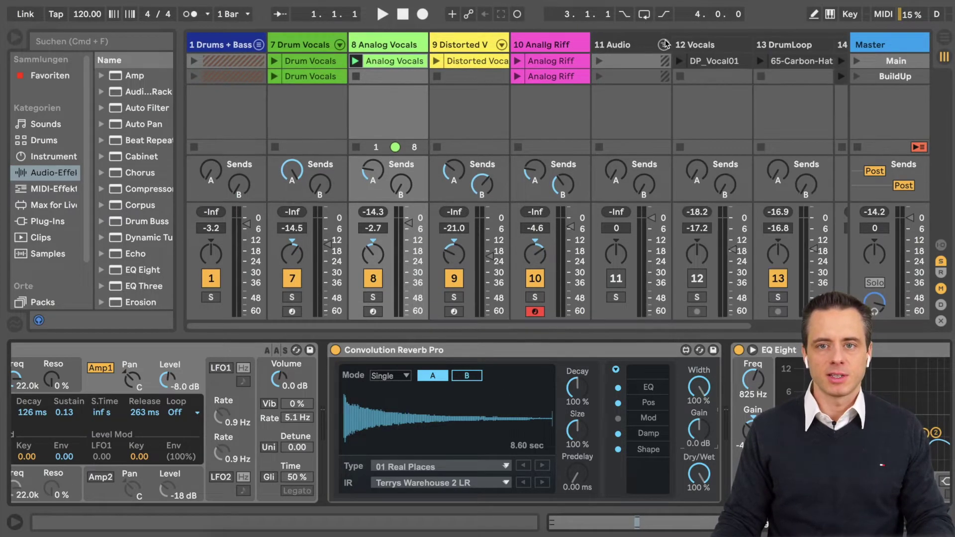
pyautogui.hscroll(3, 684, 100)
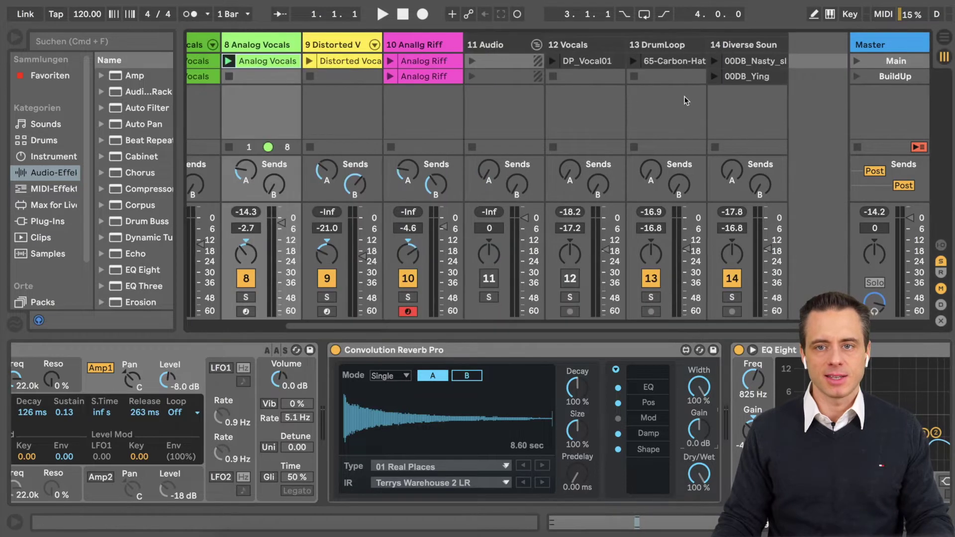
pyautogui.click(489, 279)
pyautogui.click(571, 278)
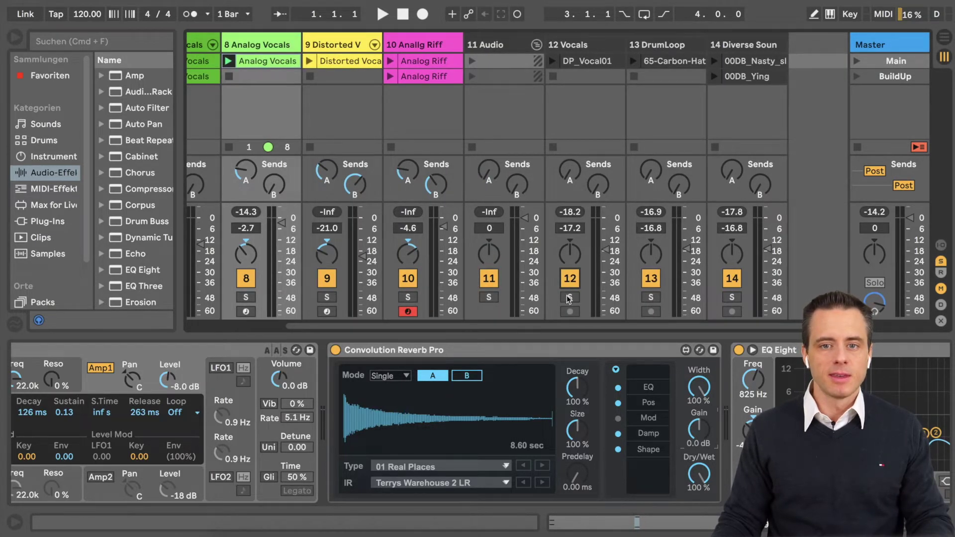
pyautogui.click(569, 298)
pyautogui.click(553, 60)
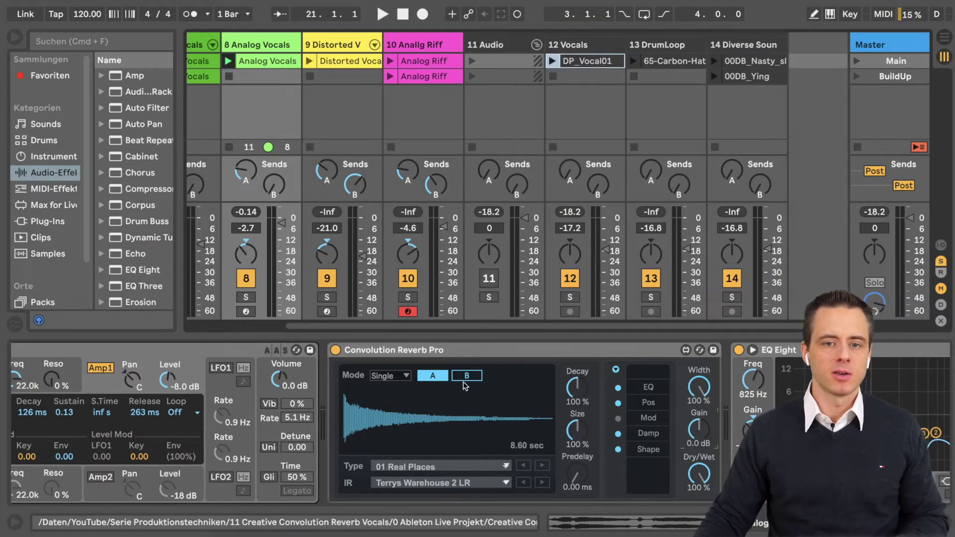
# Step: Load DP_Vocal01 as the impulse response of the Analog Vocals reverb and set the reverb's gain to 20 dB while playing the Analog Vocals clip
pyautogui.moveTo(447, 405); pyautogui.dragTo(447, 405)
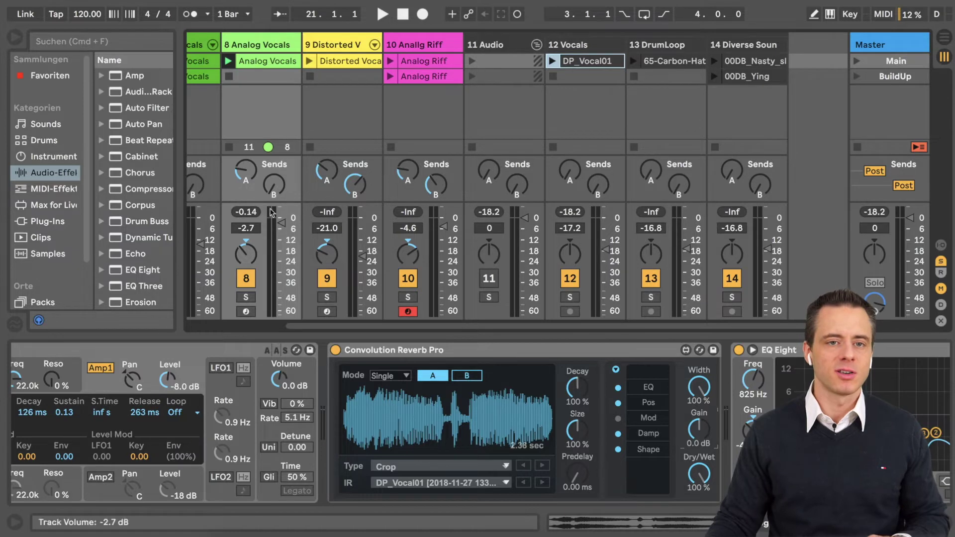
pyautogui.click(229, 61)
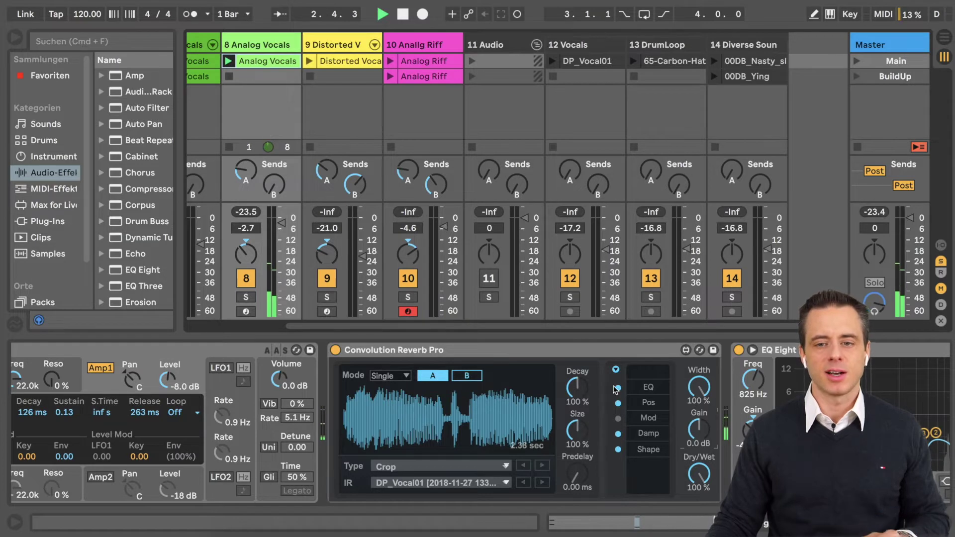
pyautogui.moveTo(699, 431); pyautogui.dragTo(700, 398)
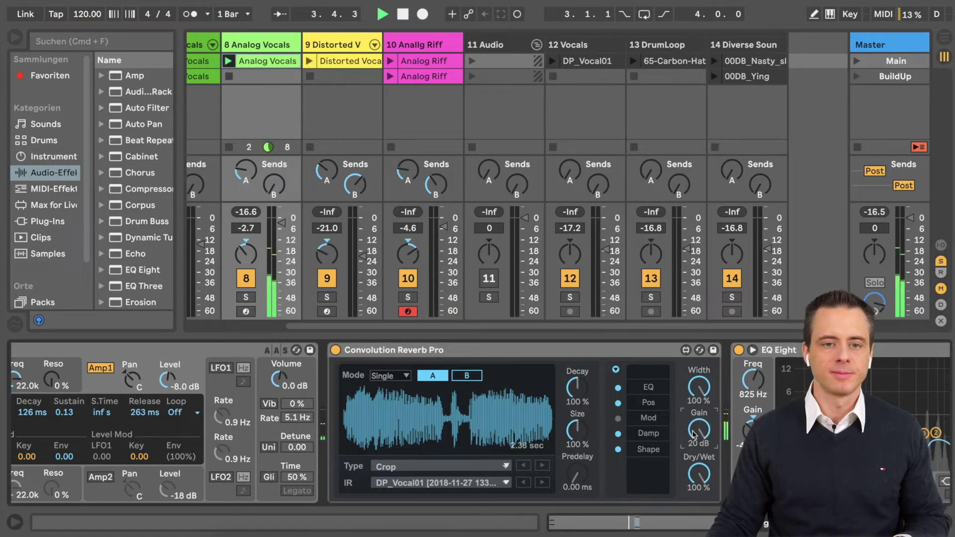
pyautogui.hscroll(-5, 273, 457)
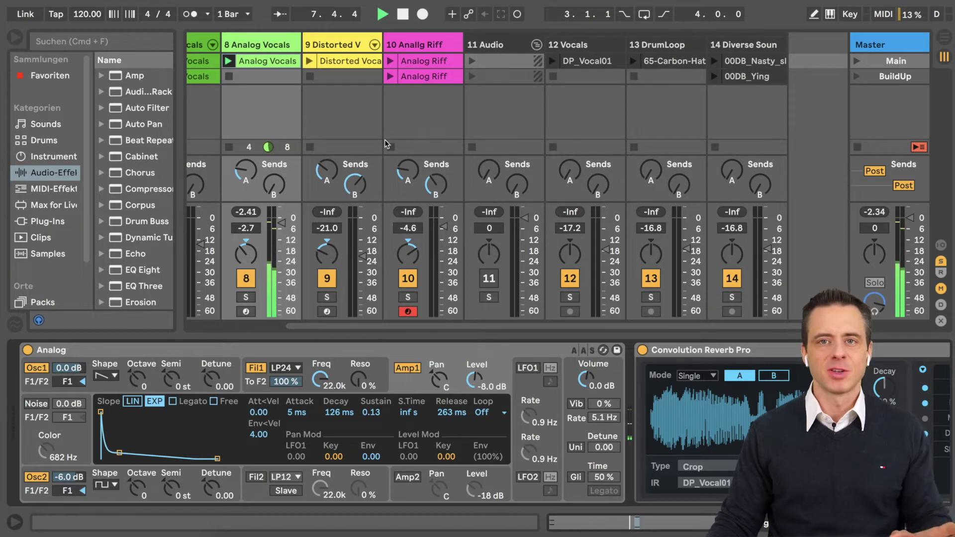
pyautogui.click(404, 14)
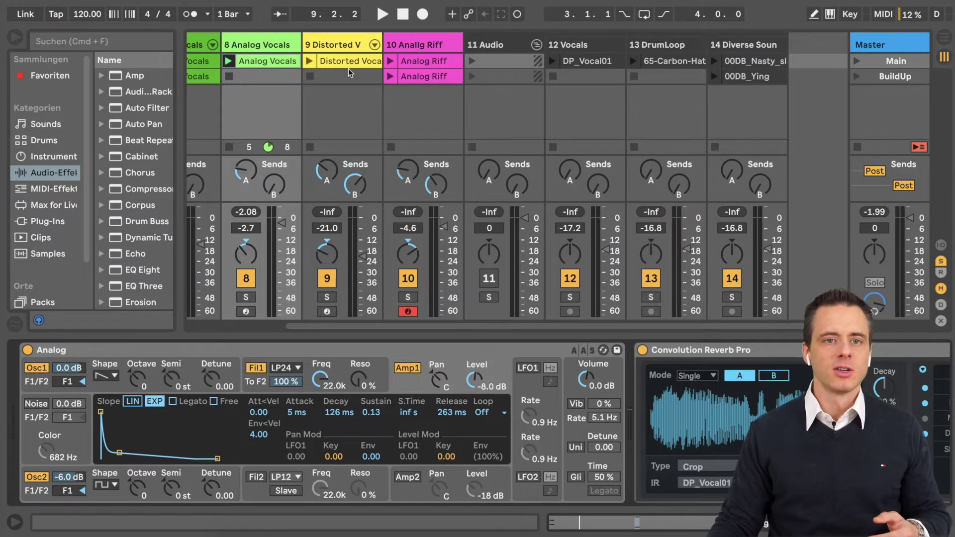
# Step: Show the device chain of 7 Drum Vocals and bring the 808 Core Kit's assigned drum pads into view
pyautogui.hscroll(-3, 350, 72)
pyautogui.click(300, 44)
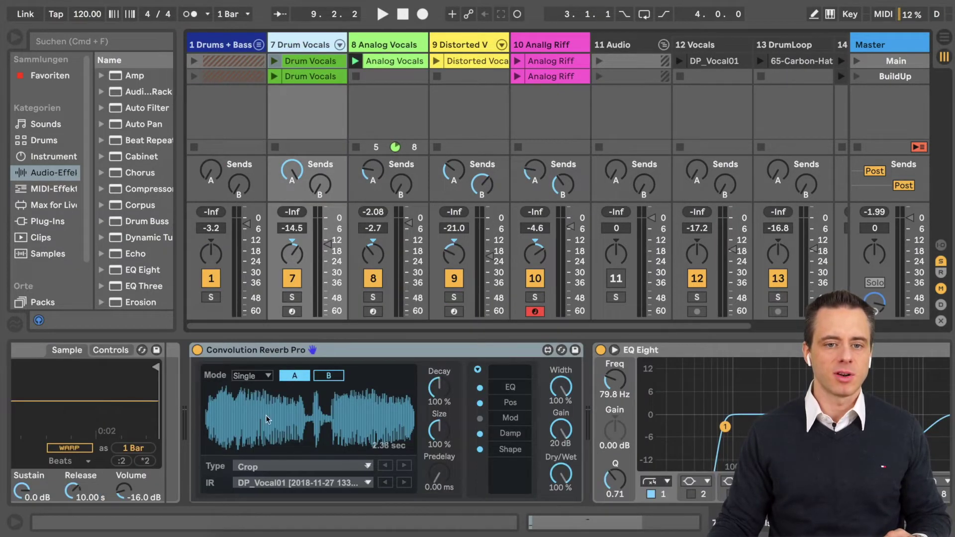
pyautogui.hscroll(-3, 207, 451)
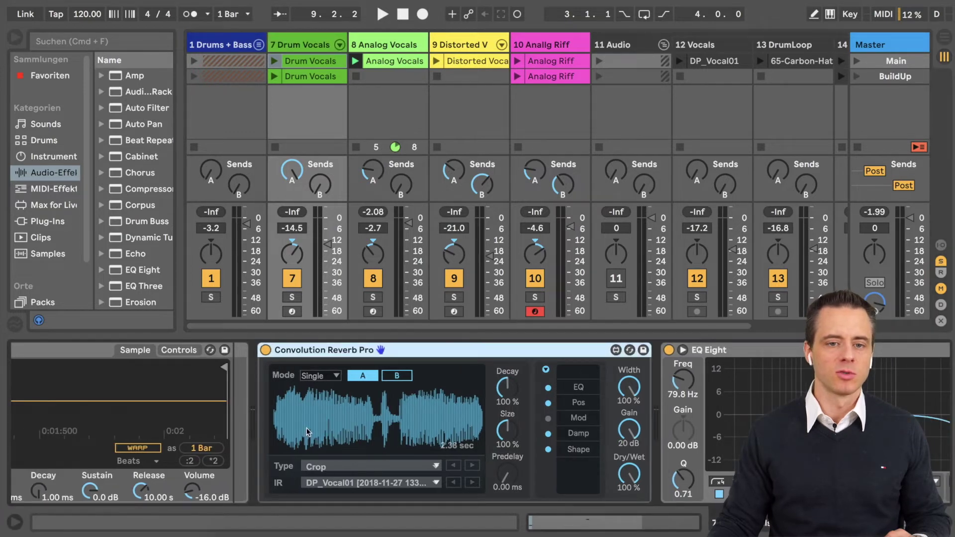
pyautogui.hscroll(-8, 306, 432)
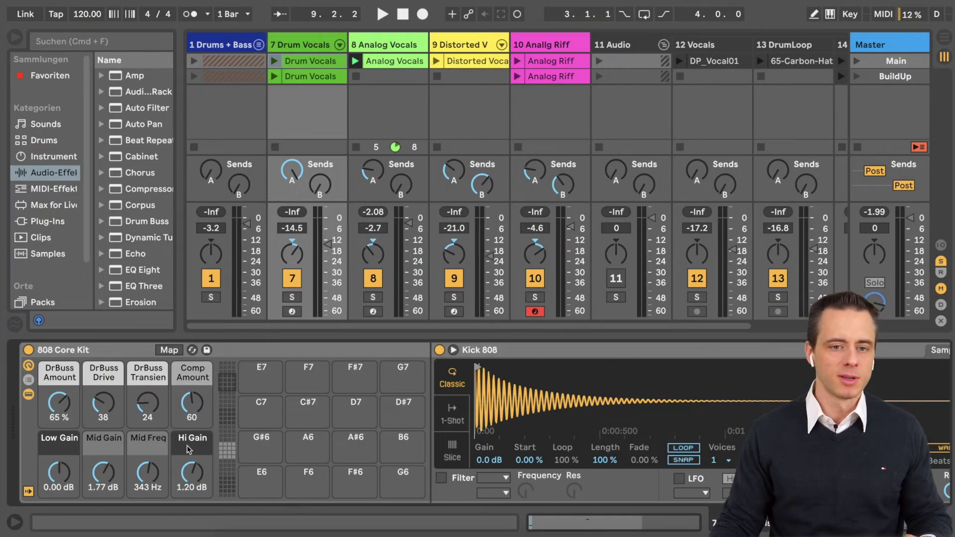
pyautogui.click(228, 450)
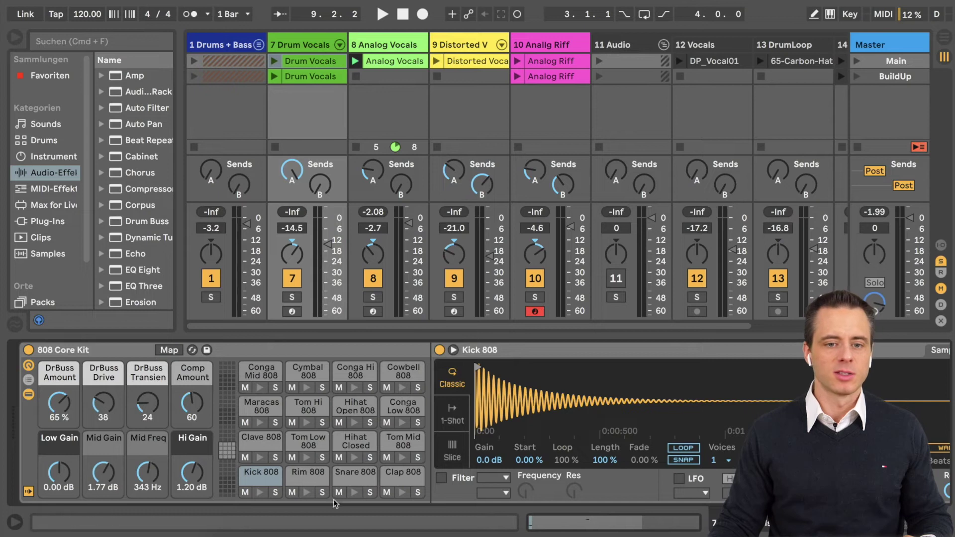
# Step: Audition the Snare 808, Rim 808 and Cowbell 808 pads of the drum kit through the vocal convolution reverb
pyautogui.click(354, 493)
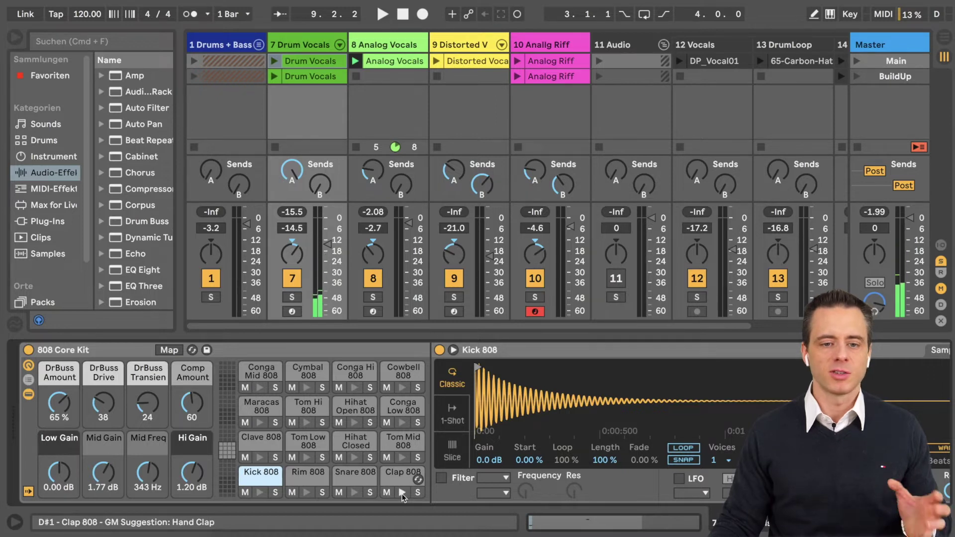
pyautogui.click(307, 492)
pyautogui.click(307, 493)
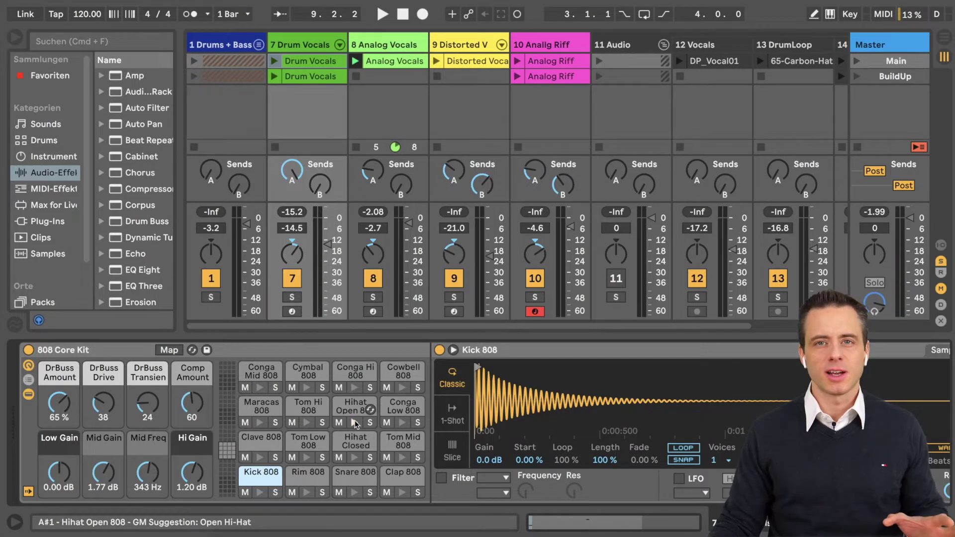
pyautogui.click(403, 388)
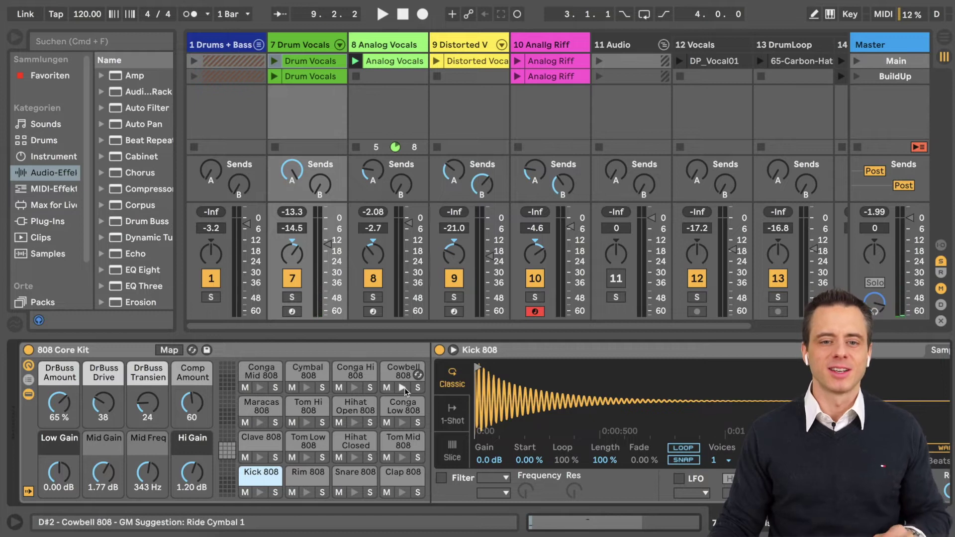
pyautogui.click(403, 388)
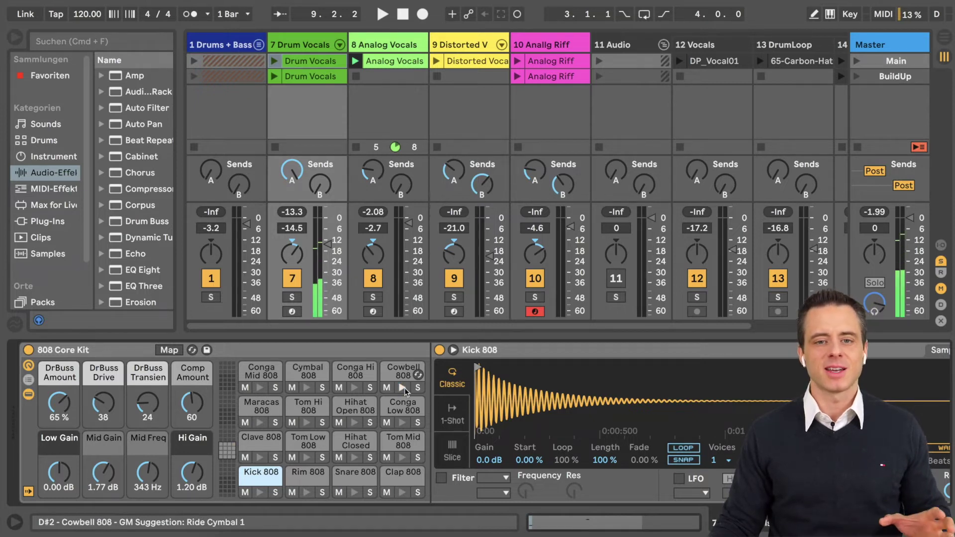
# Step: Examine the Convolution Reverb Pro, Saturator and EQ Eight devices on the 9 Distorted V track
pyautogui.click(467, 139)
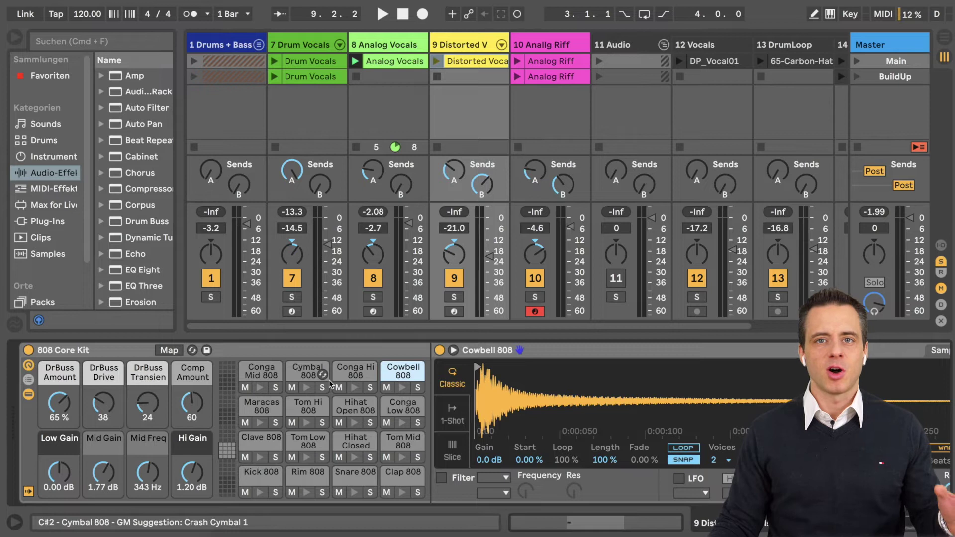
pyautogui.hscroll(10, 329, 380)
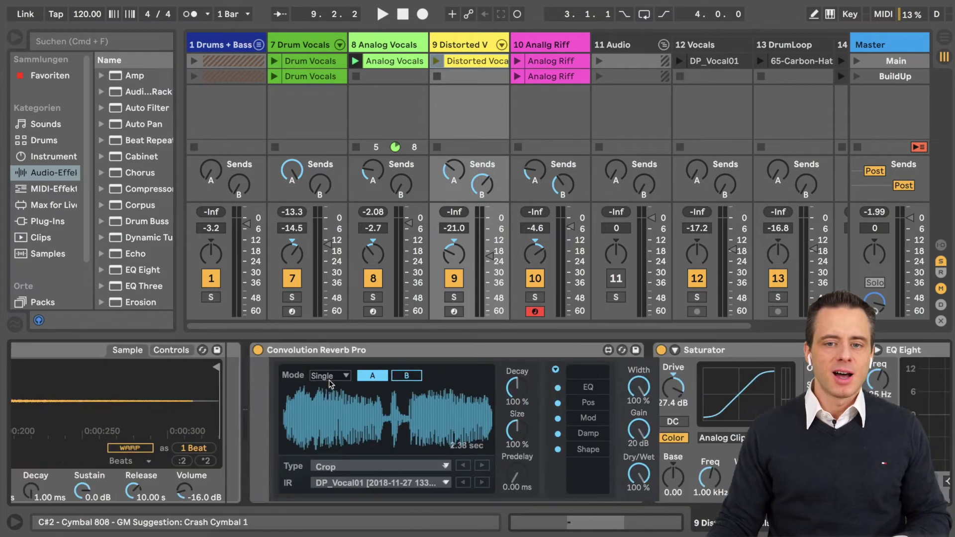
pyautogui.hscroll(8, 330, 383)
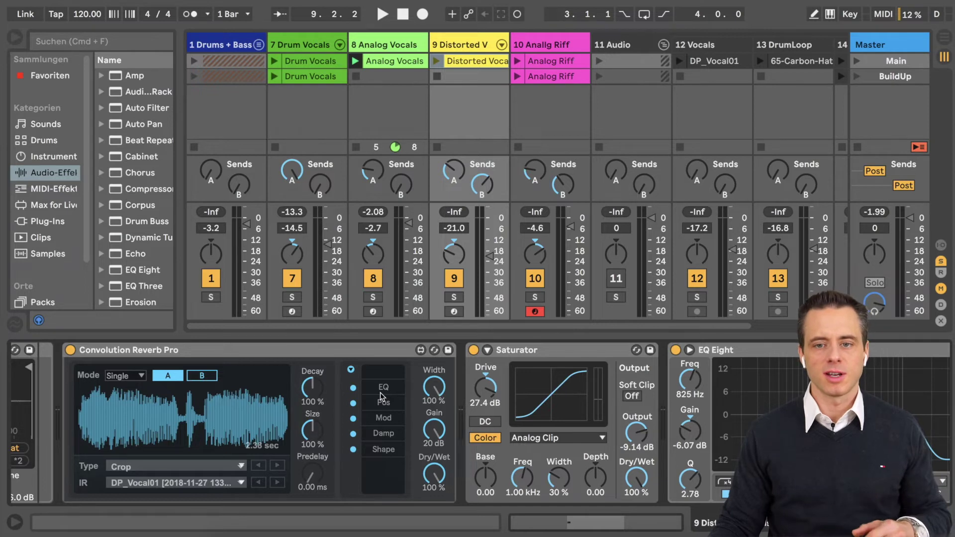
pyautogui.hscroll(3, 382, 397)
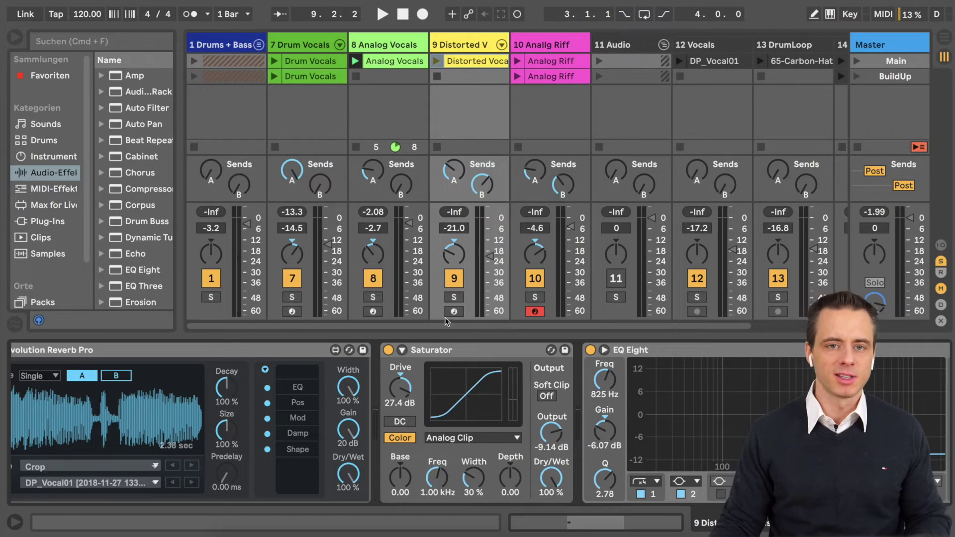
# Step: Solo the 9 Distorted V track, listen to its Distorted Vocals clip, and stop playback
pyautogui.click(455, 297)
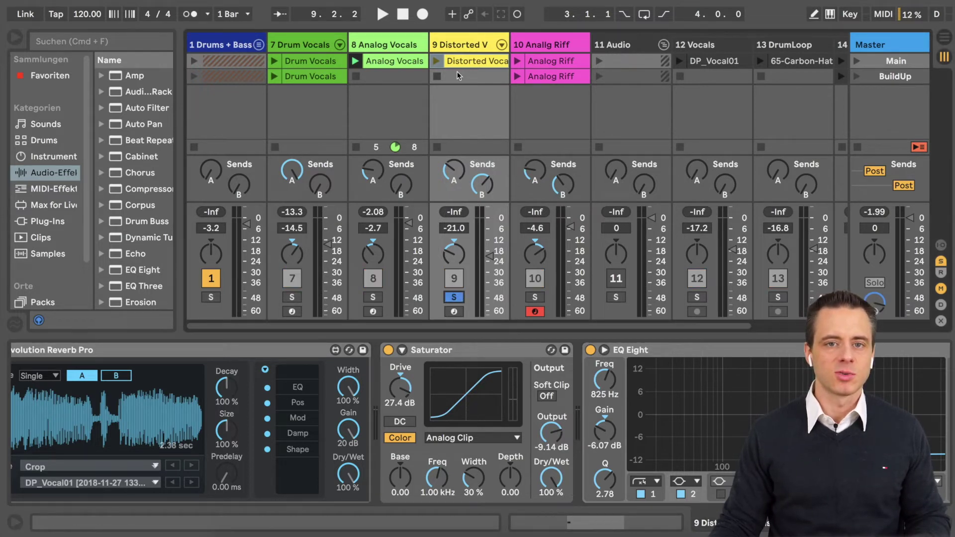
pyautogui.click(438, 61)
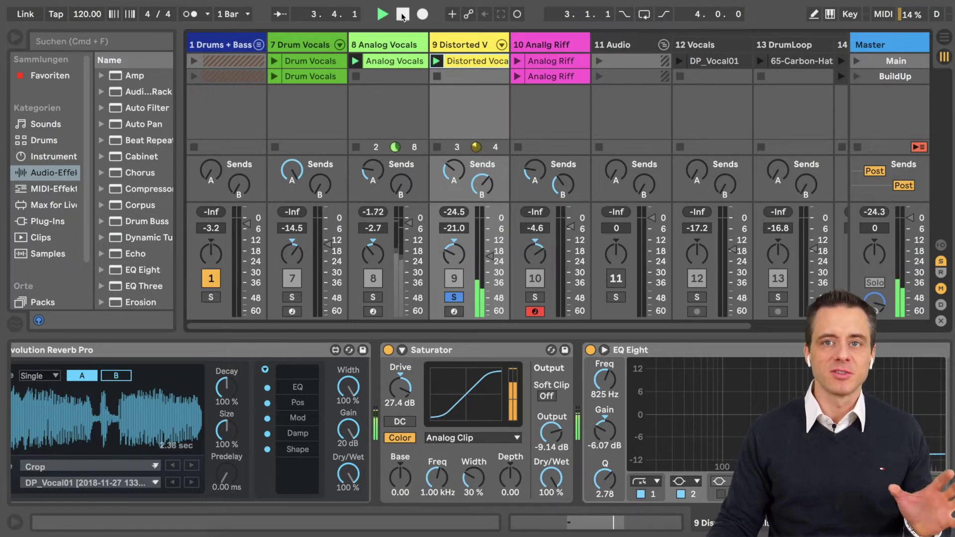
pyautogui.click(402, 15)
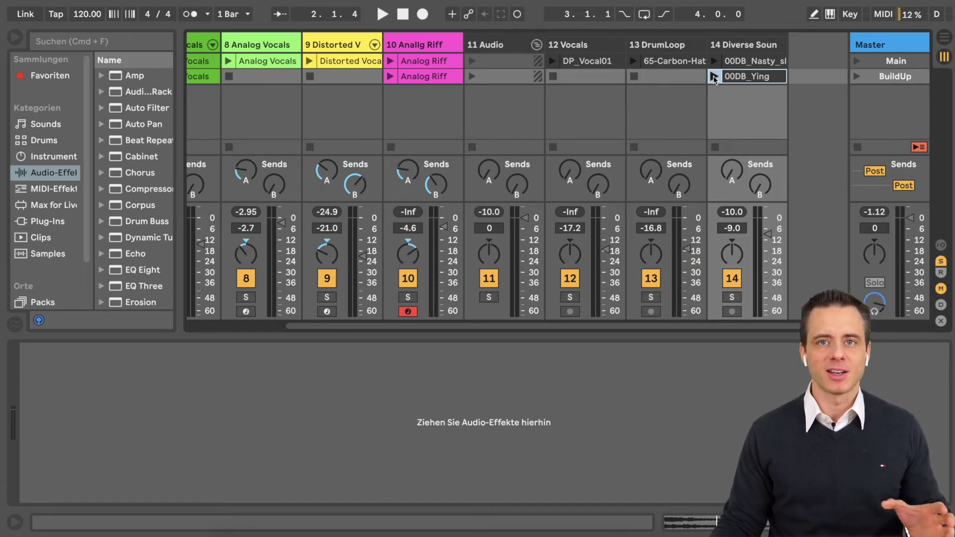
# Step: Play the 00DB_Ying clip on the 14 Diverse Soun track and show the device chain of 7 Drum Vocals
pyautogui.click(714, 76)
pyautogui.hscroll(-5, 586, 124)
pyautogui.hscroll(5, 587, 124)
pyautogui.hscroll(-5, 587, 124)
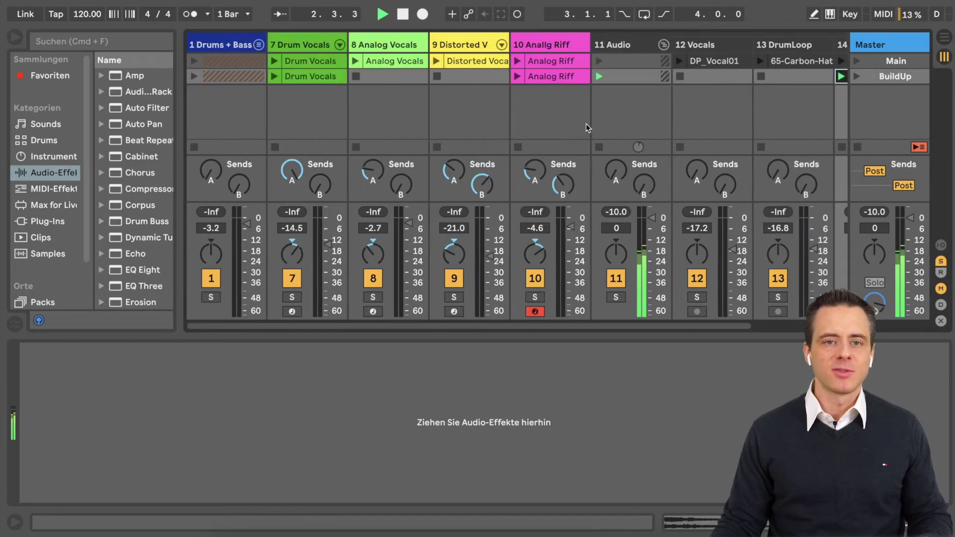
pyautogui.click(308, 45)
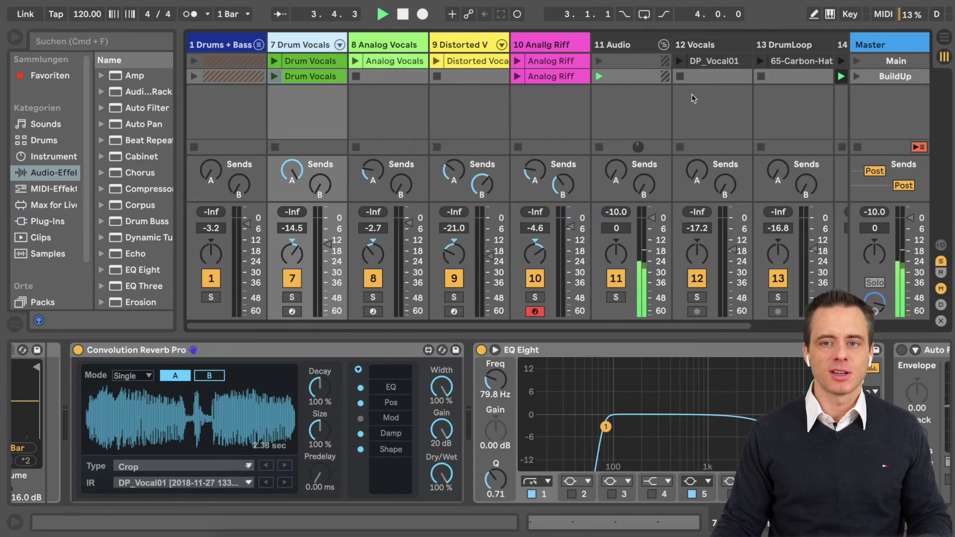
# Step: Load the 00DB_Ying clip from the 14 Diverse Soun track as the impulse response of 7 Drum Vocals' Convolution Reverb Pro
pyautogui.hscroll(3, 694, 94)
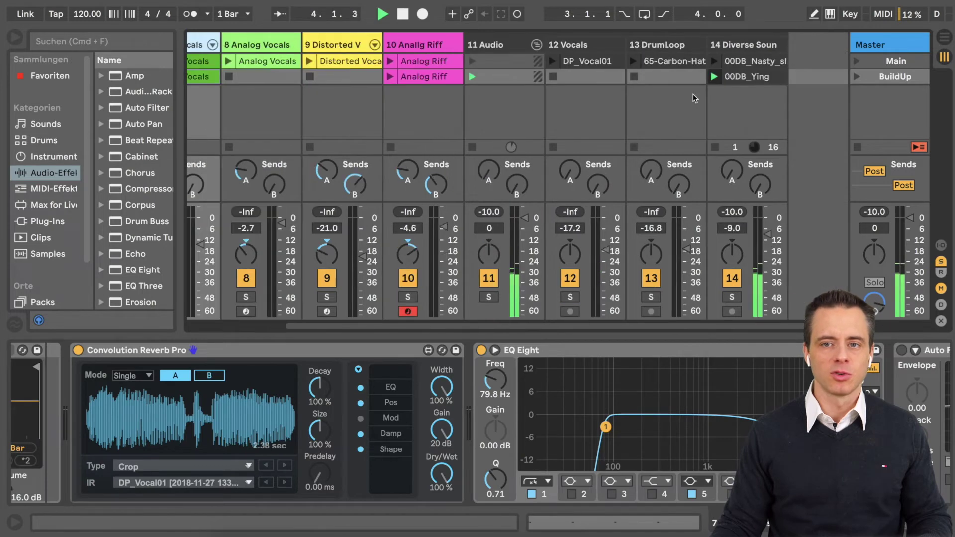
pyautogui.click(758, 81)
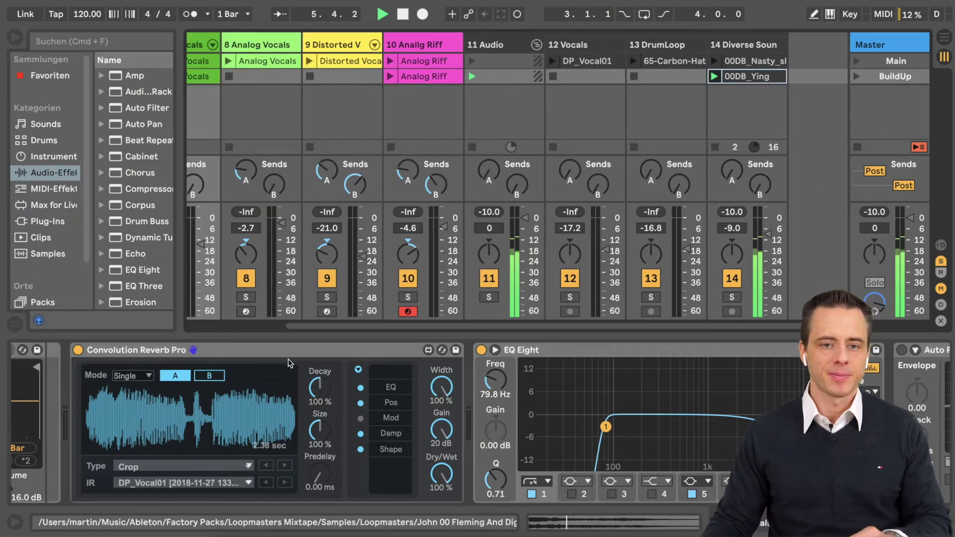
pyautogui.moveTo(206, 400); pyautogui.dragTo(205, 401)
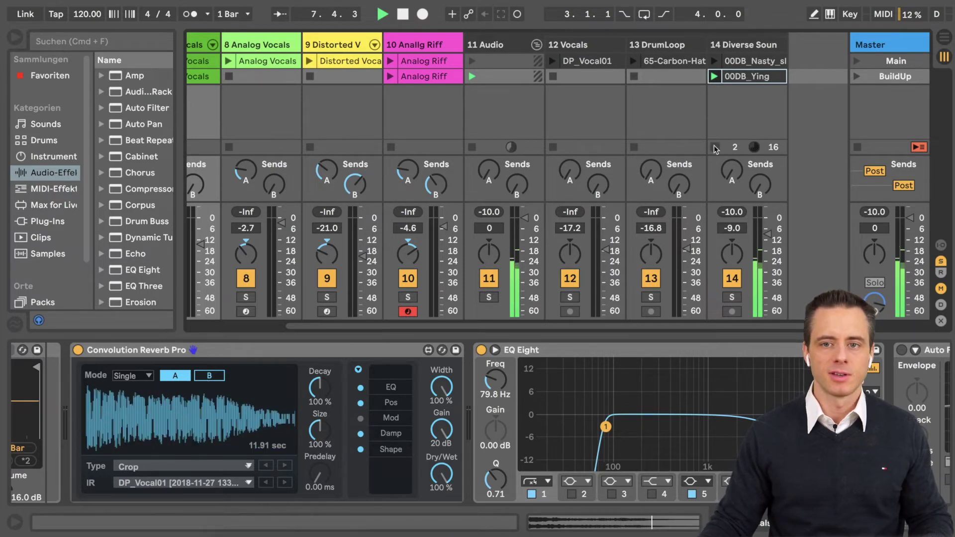
# Step: Deactivate the 11 Audio track and select the 7 Drum Vocals track
pyautogui.hscroll(-3, 506, 92)
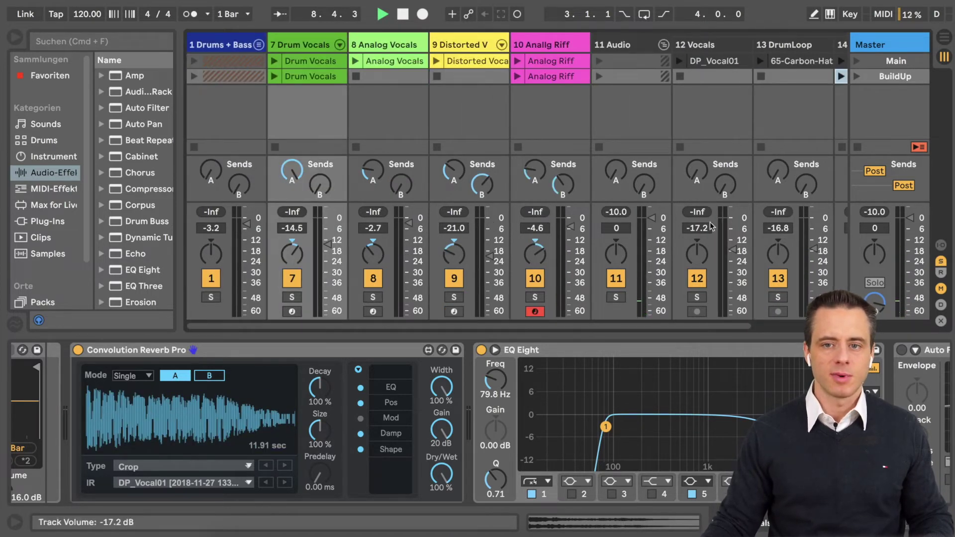
pyautogui.click(616, 279)
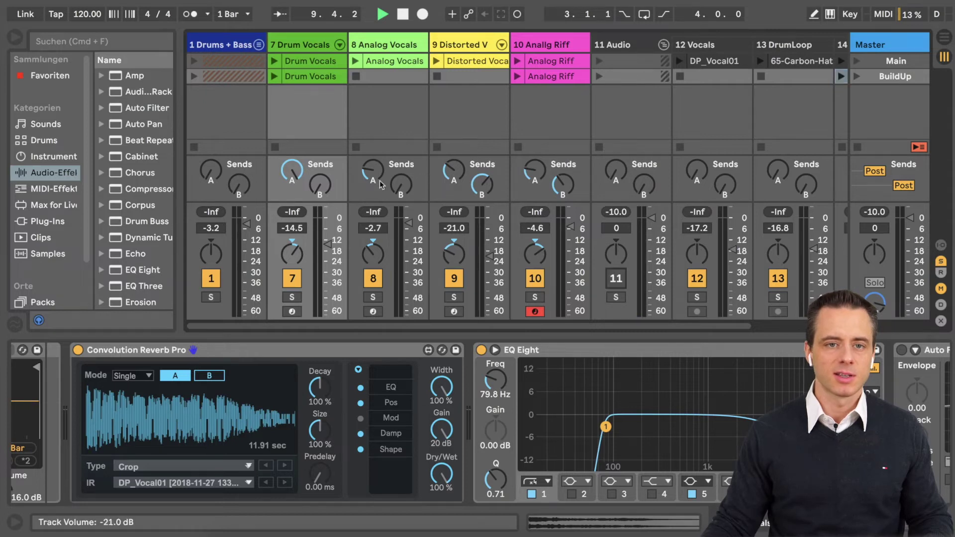
pyautogui.click(307, 45)
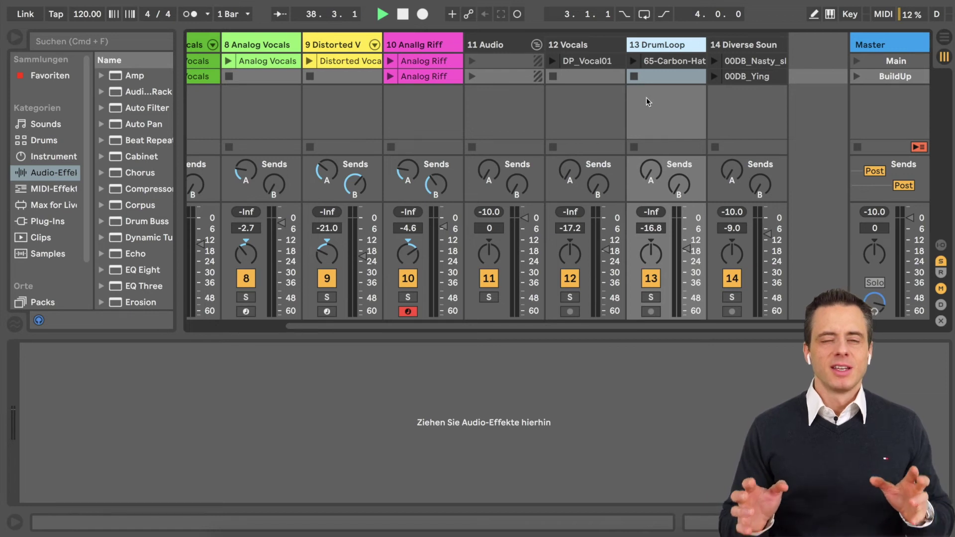
# Step: Listen to the 65-Carbon-Hats clip on the 13 DrumLoop track and show the device chain of 10 Analog Riff
pyautogui.click(664, 61)
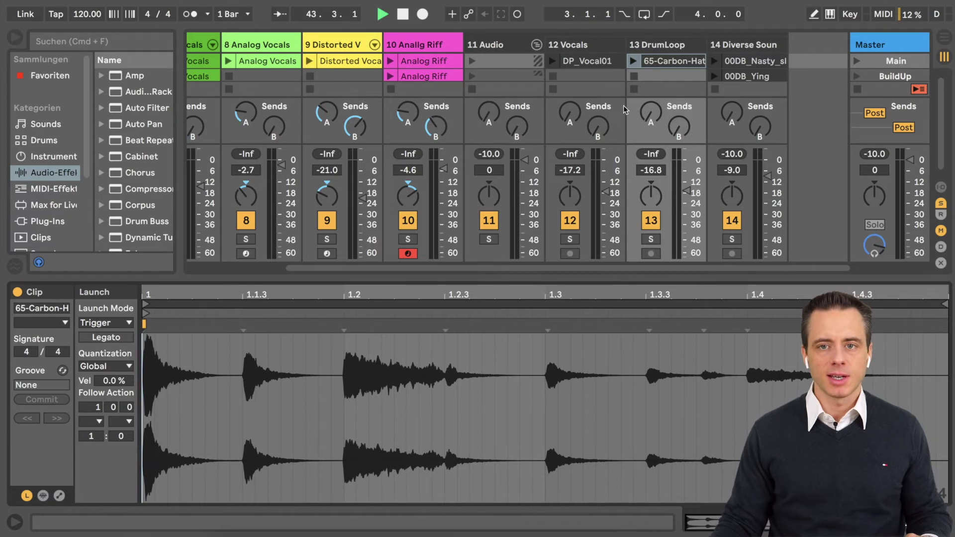
pyautogui.click(634, 62)
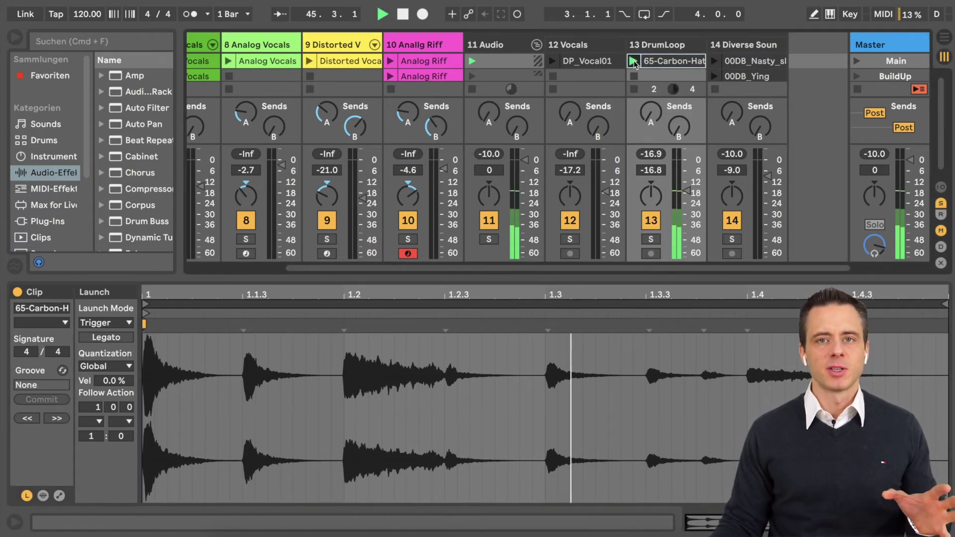
pyautogui.click(438, 40)
pyautogui.doubleClick(438, 40)
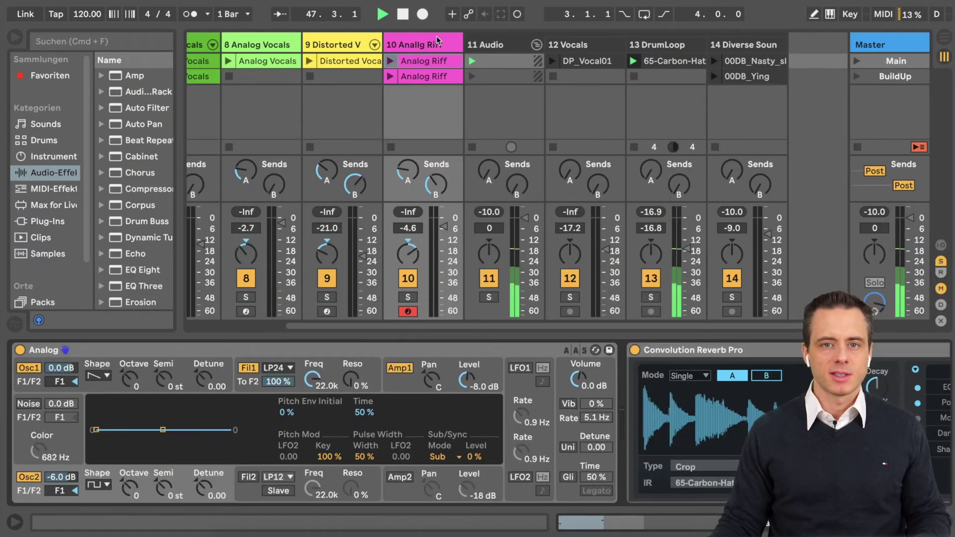
pyautogui.click(672, 62)
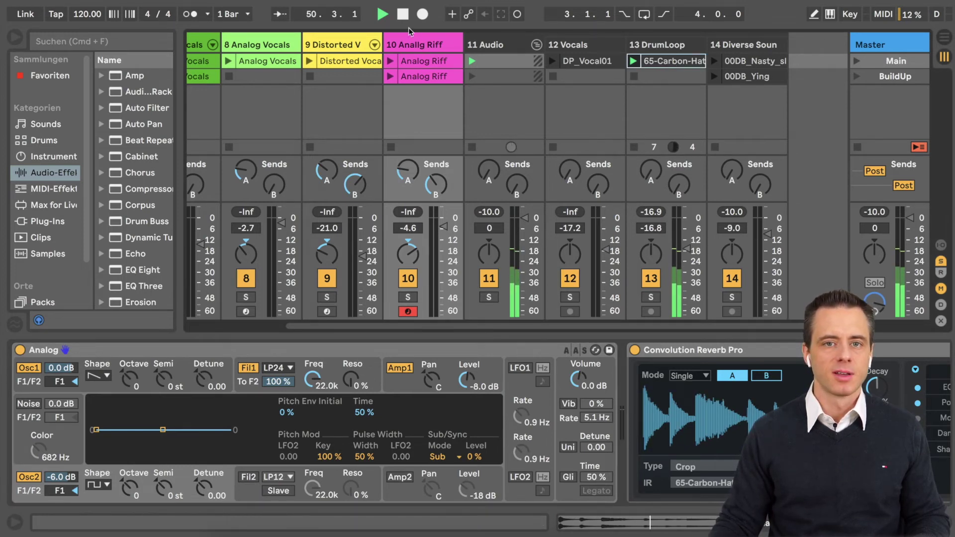
pyautogui.press('space')
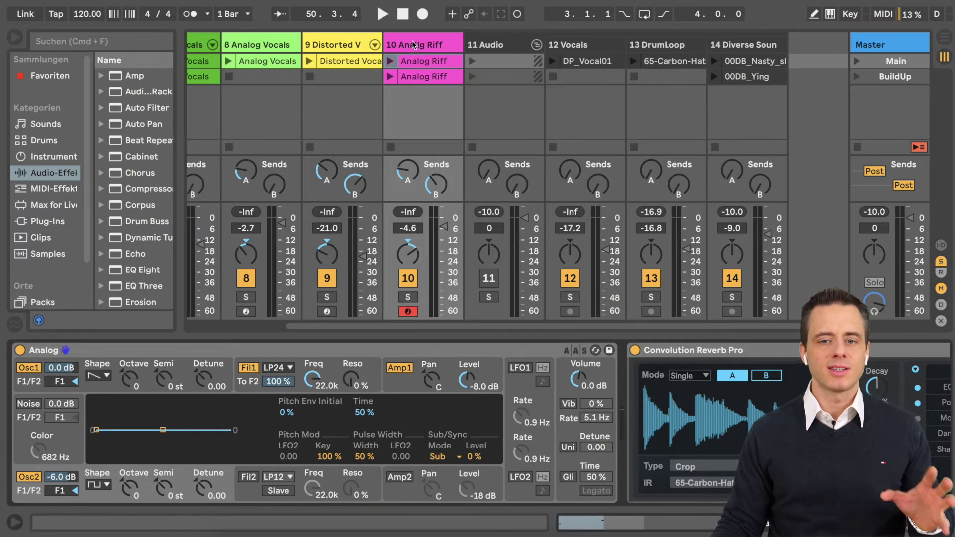
# Step: Compare the Analog Riff clip with its Convolution Reverb Pro bypassed and enabled, and examine the reverb's impulse response
pyautogui.click(635, 351)
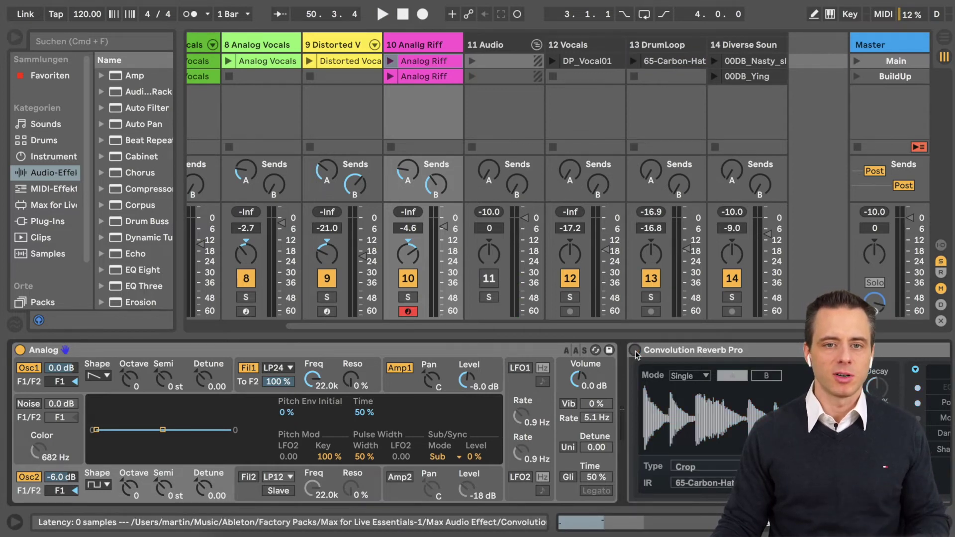
pyautogui.click(391, 61)
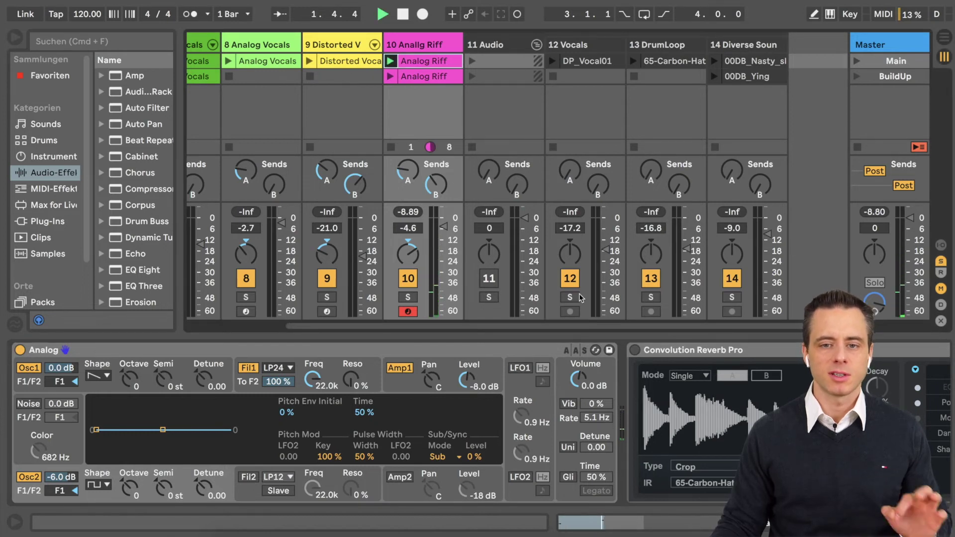
pyautogui.click(634, 350)
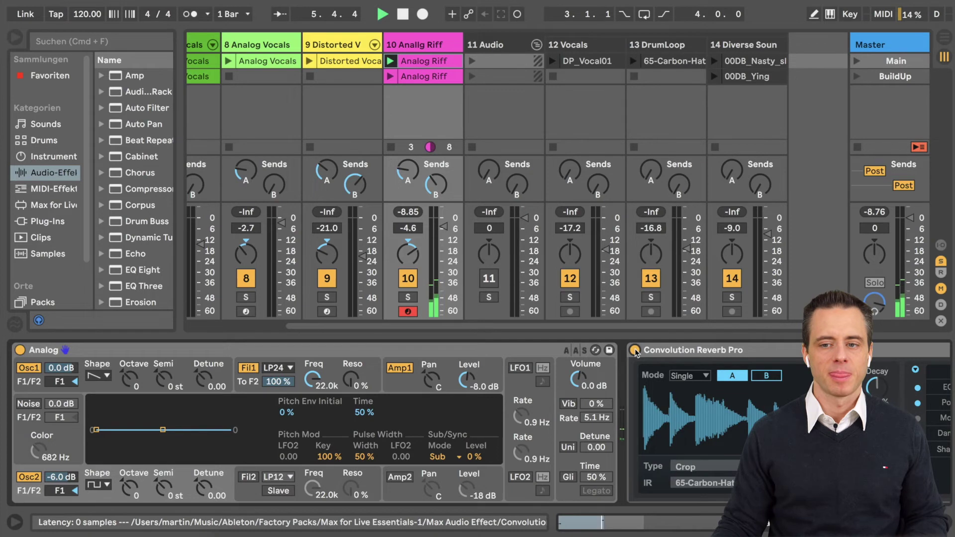
pyautogui.hscroll(5, 478, 423)
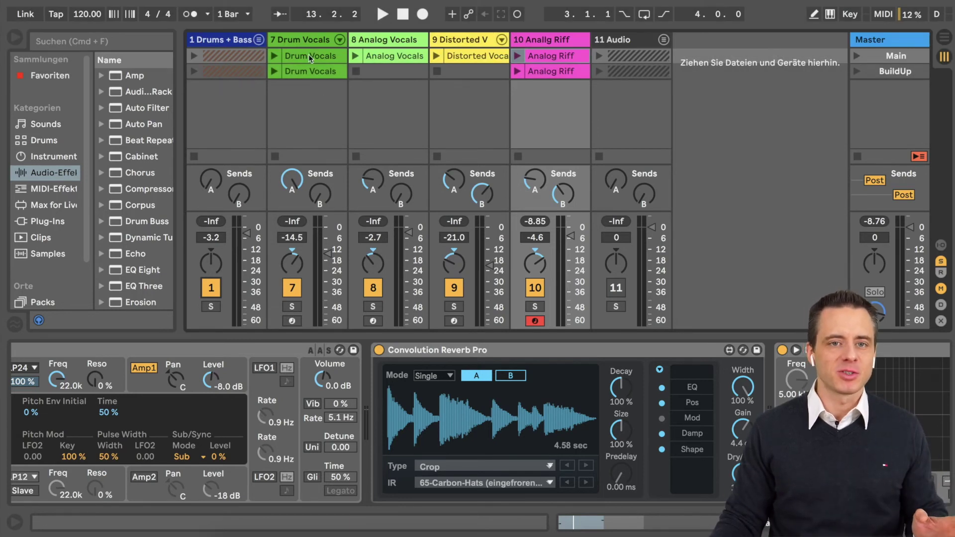
# Step: Solo 7 Drum Vocals and 8 Analog Vocals in turn and listen to the first clip on each track
pyautogui.click(313, 39)
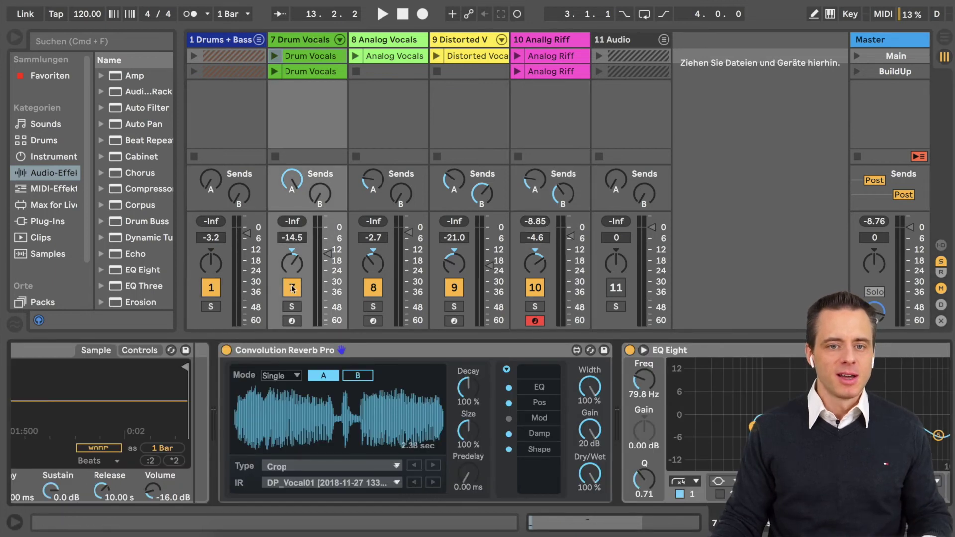
pyautogui.click(292, 307)
pyautogui.click(274, 56)
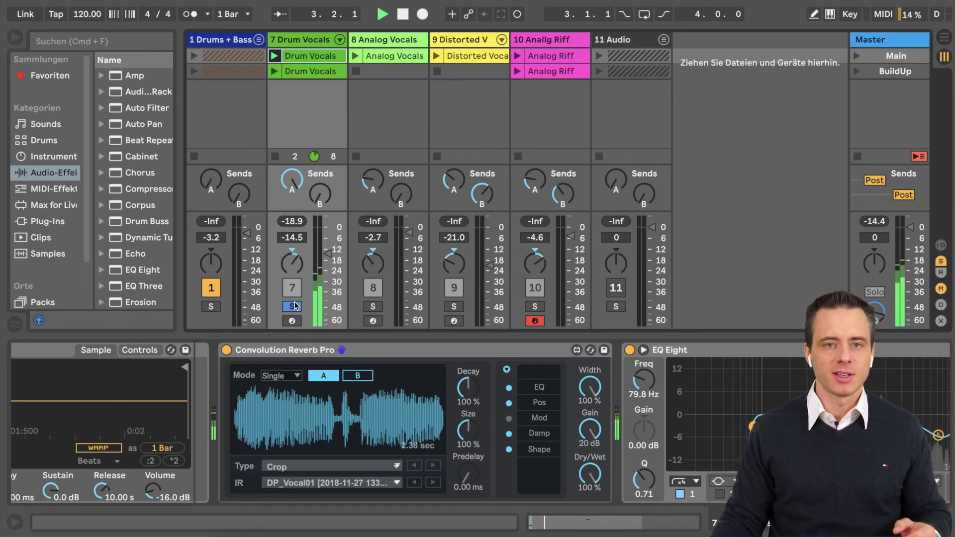
pyautogui.click(373, 306)
pyautogui.click(356, 56)
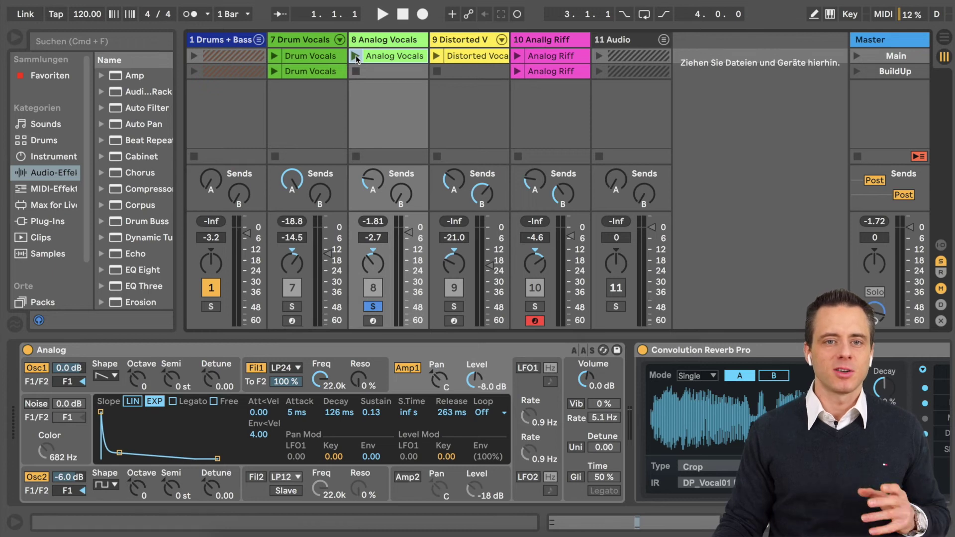
pyautogui.click(356, 55)
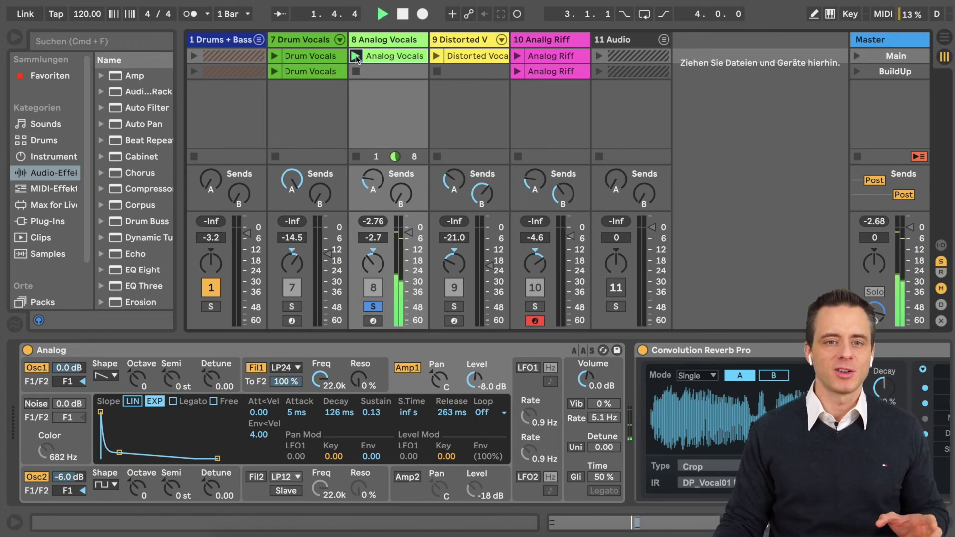
# Step: Solo 9 Distorted V and 10 Analog Riff in turn and listen to the first clip on each track
pyautogui.click(454, 307)
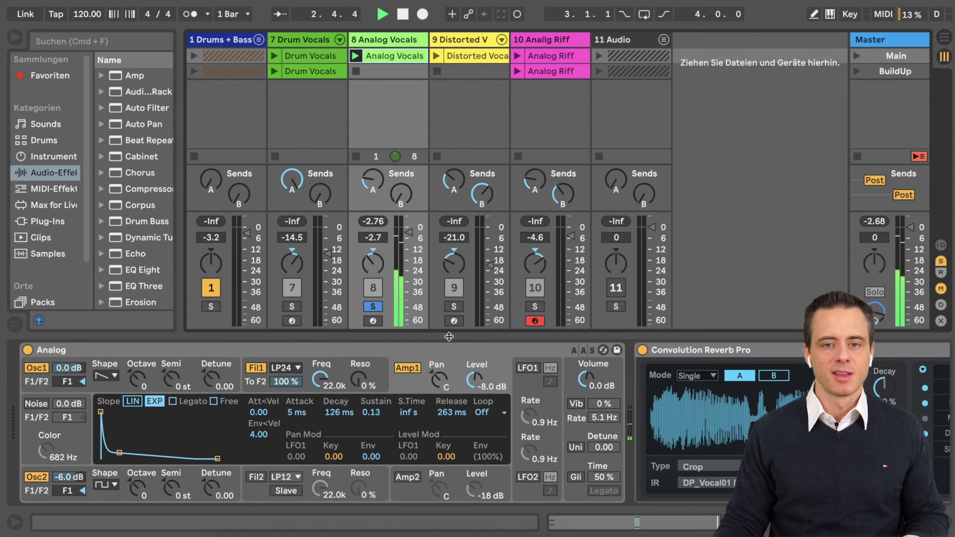
pyautogui.click(437, 56)
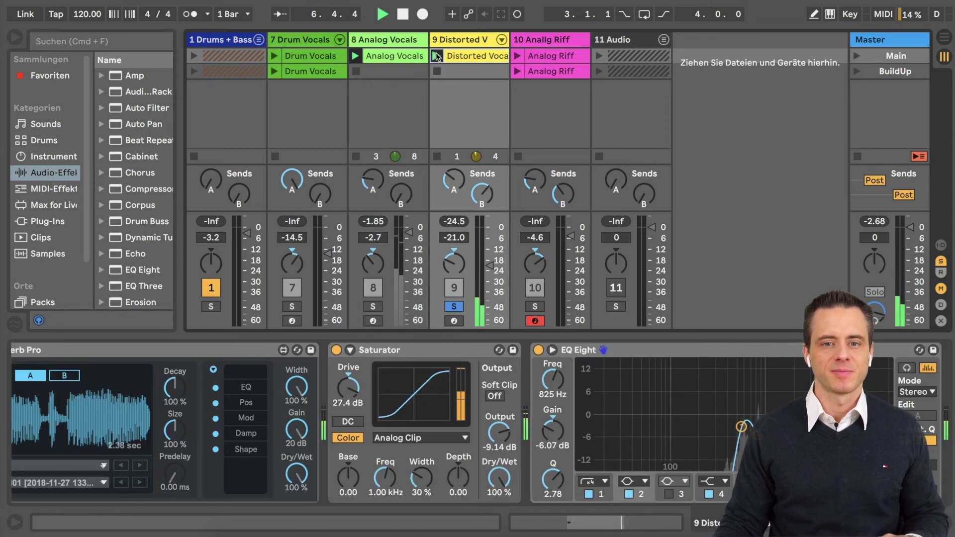
pyautogui.click(535, 307)
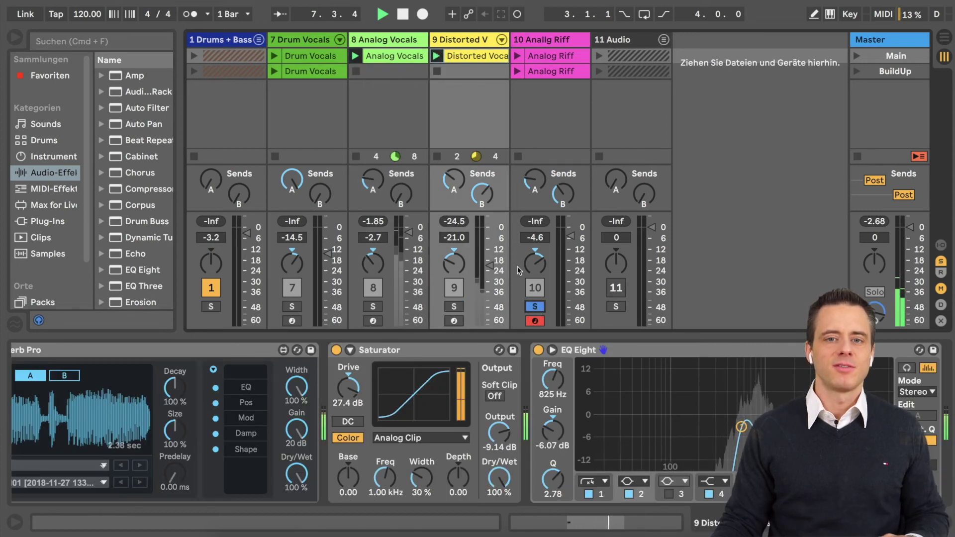
pyautogui.click(517, 57)
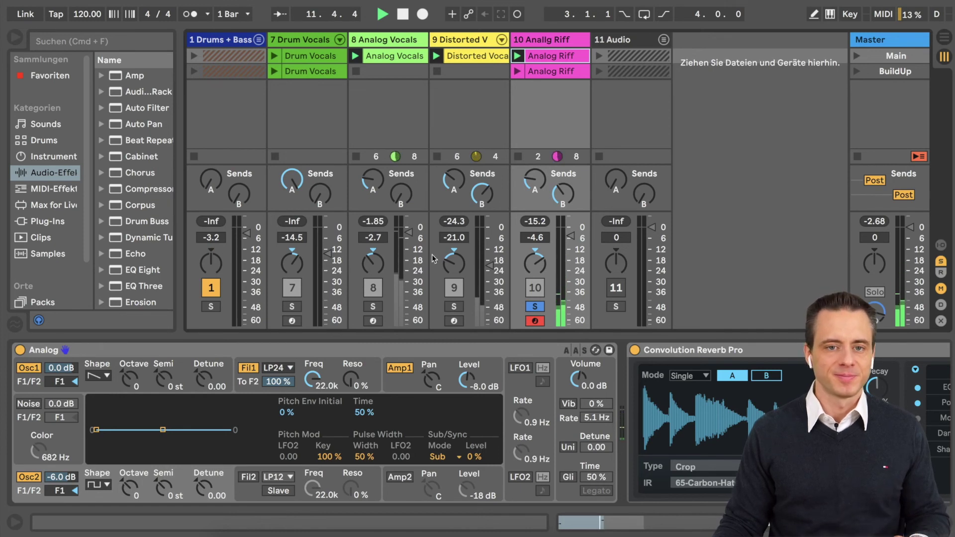
# Step: Stop playback and launch the Main scene with no track soloed to hear all the parts together
pyautogui.click(409, 14)
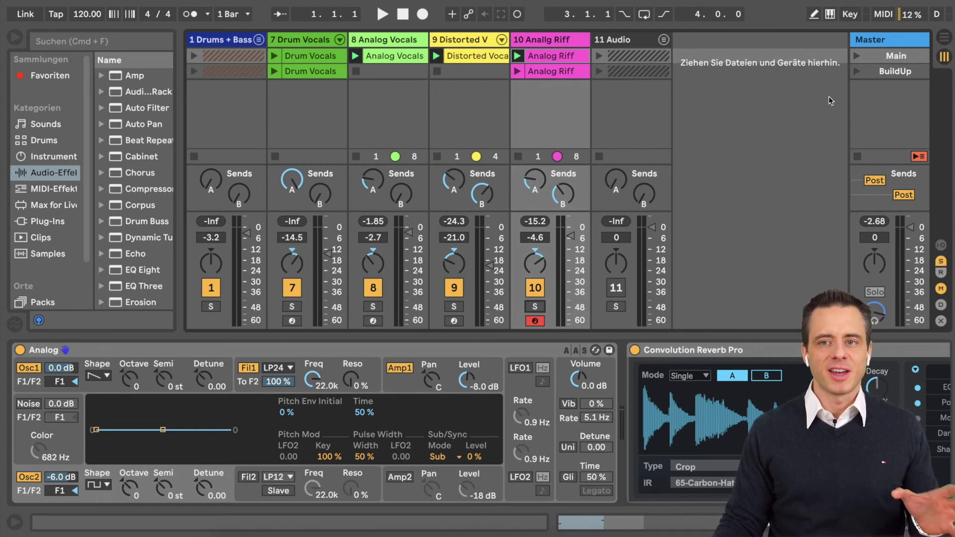
pyautogui.click(857, 55)
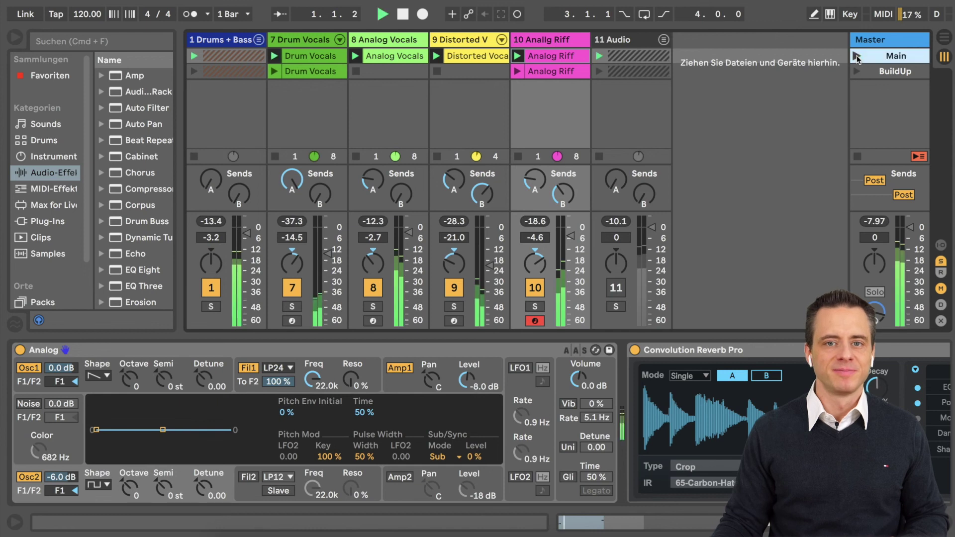